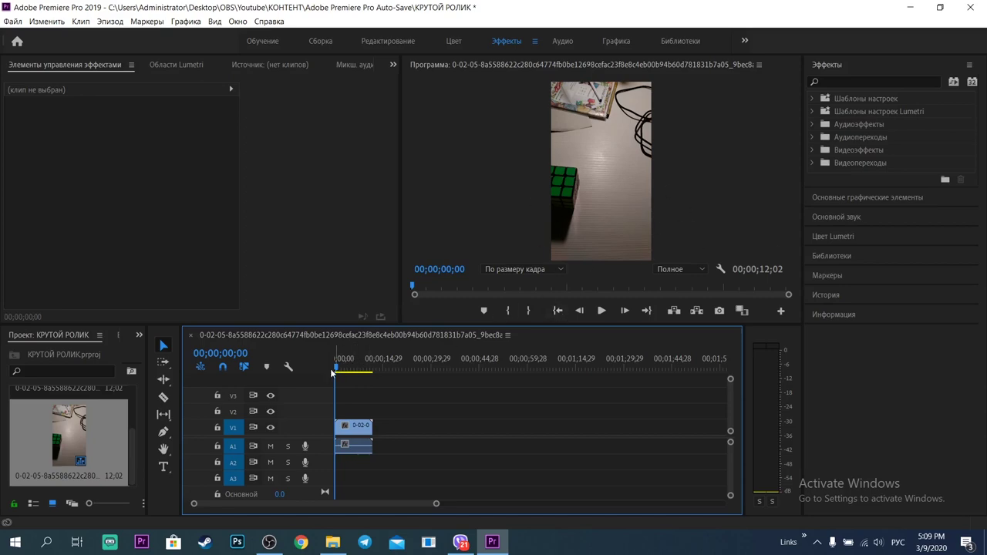
Find the frame at 00;00;01;17 in the cube clip and add a sequence marker there.
key("space")
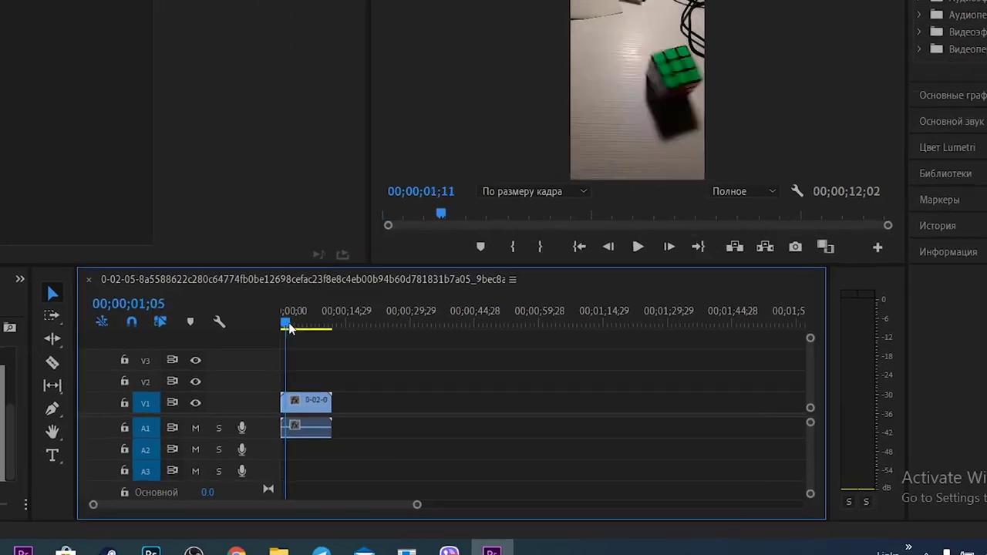
left_click_drag(258, 301, 257, 293)
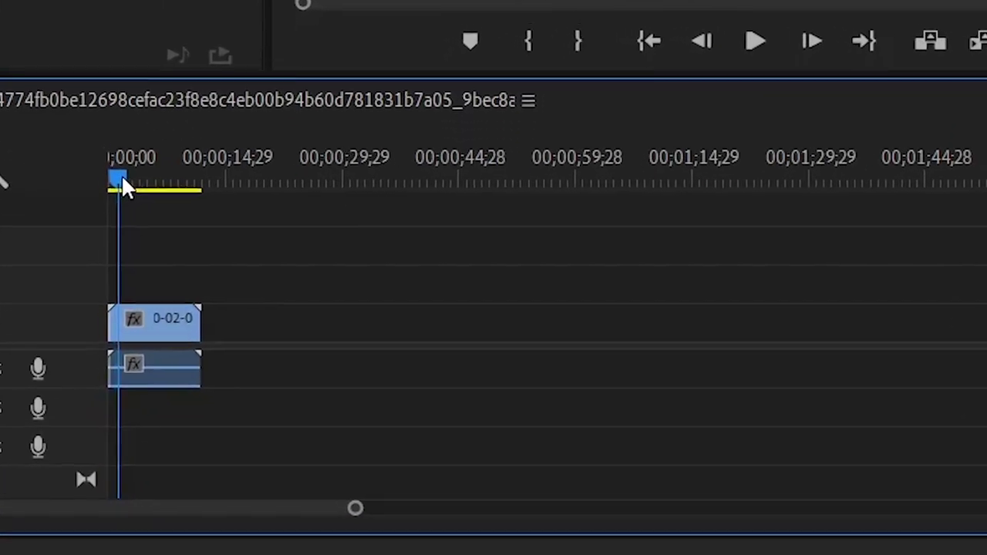
left_click_drag(121, 185, 126, 185)
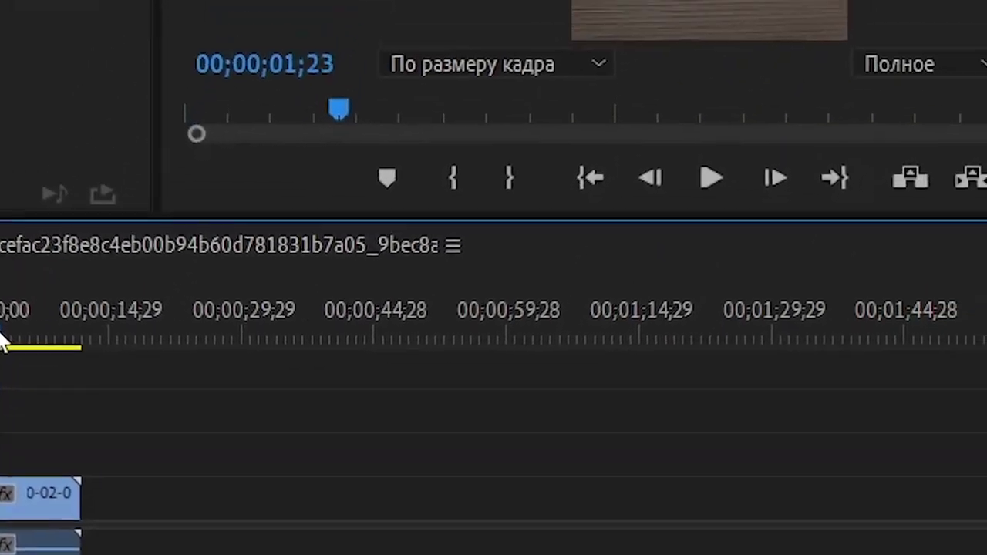
mouse_move(2, 339)
left_mouse_down()
mouse_move(13, 339)
mouse_move(4, 340)
left_mouse_up()
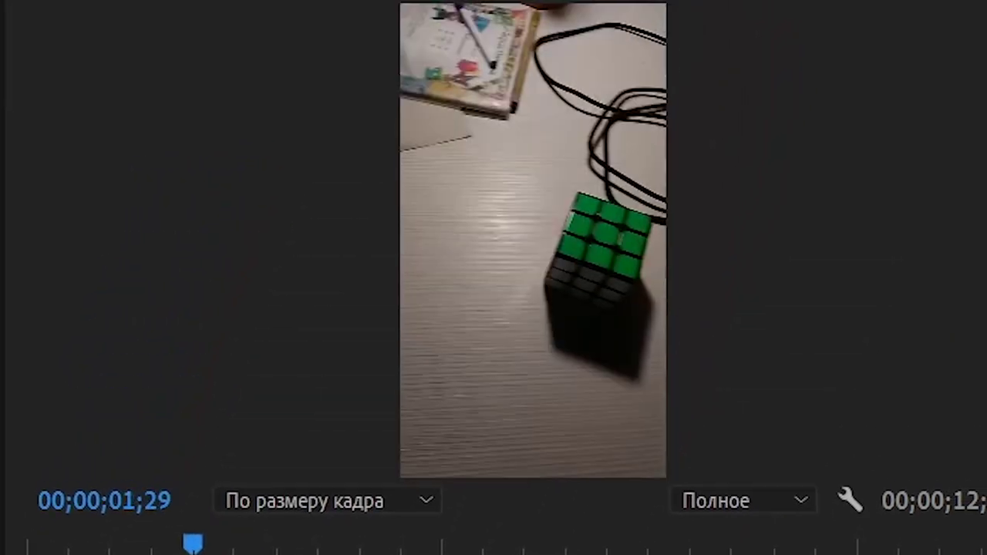
left_click_drag(193, 544, 199, 544)
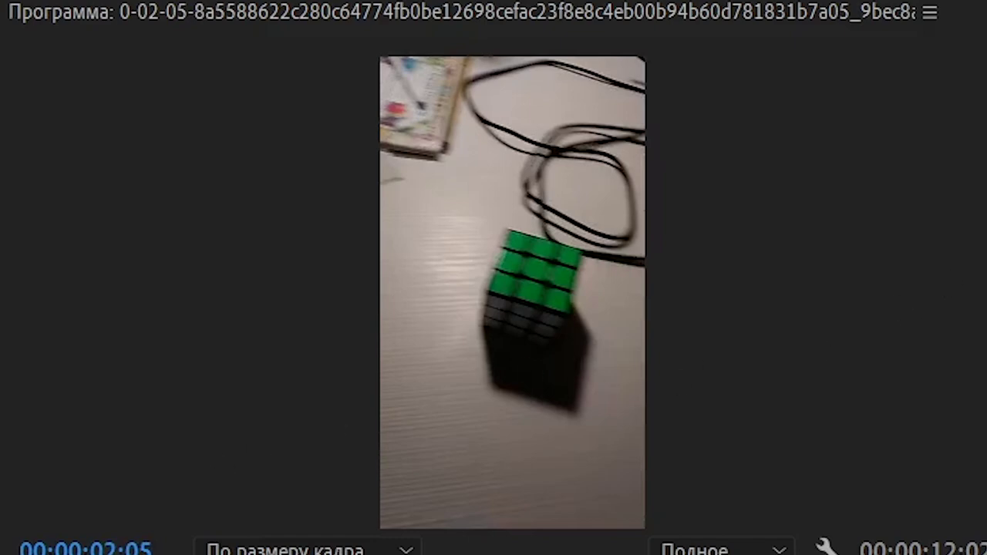
key("l")
key("k")
key("j")
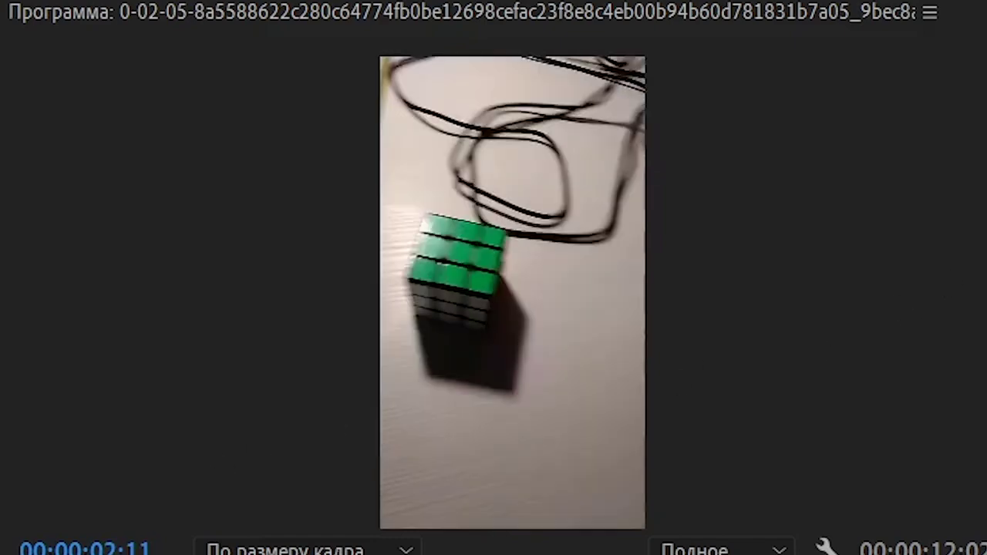
key("j")
key("Down")
key("Up")
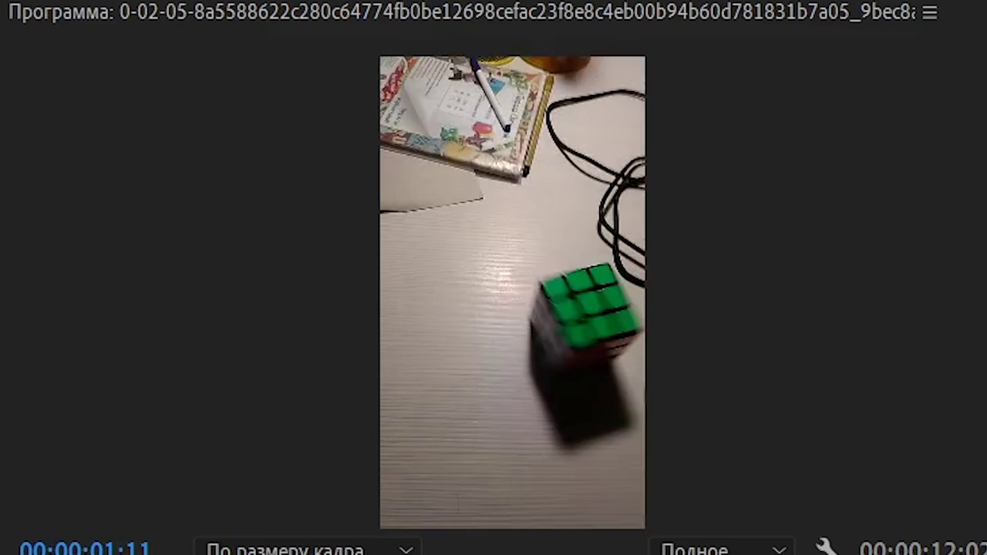
key("Down")
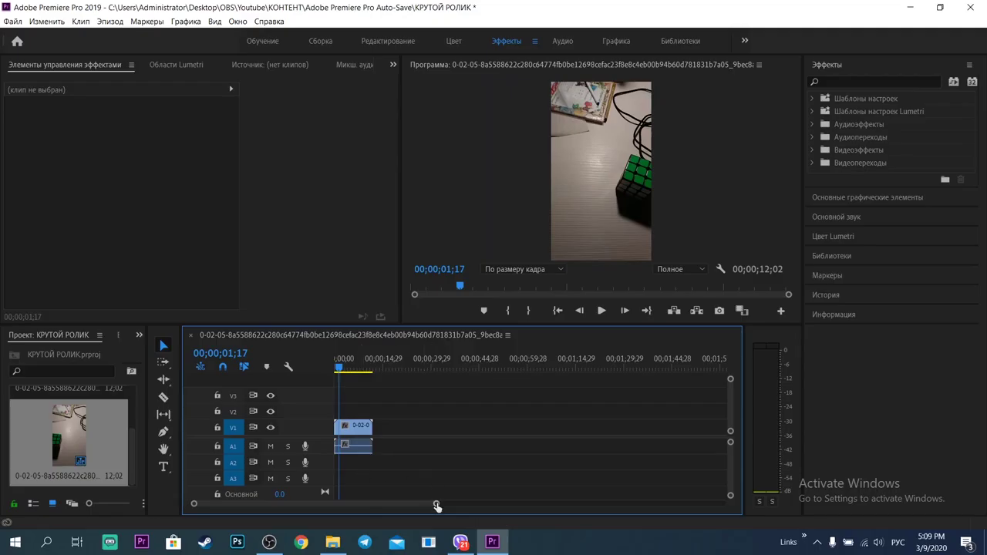
left_click_drag(435, 505, 357, 502)
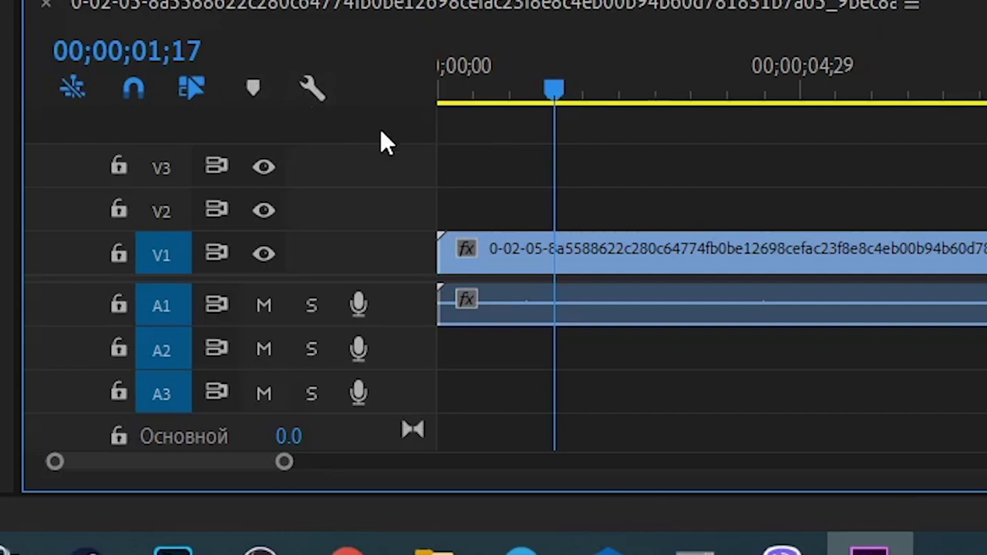
left_click(254, 88)
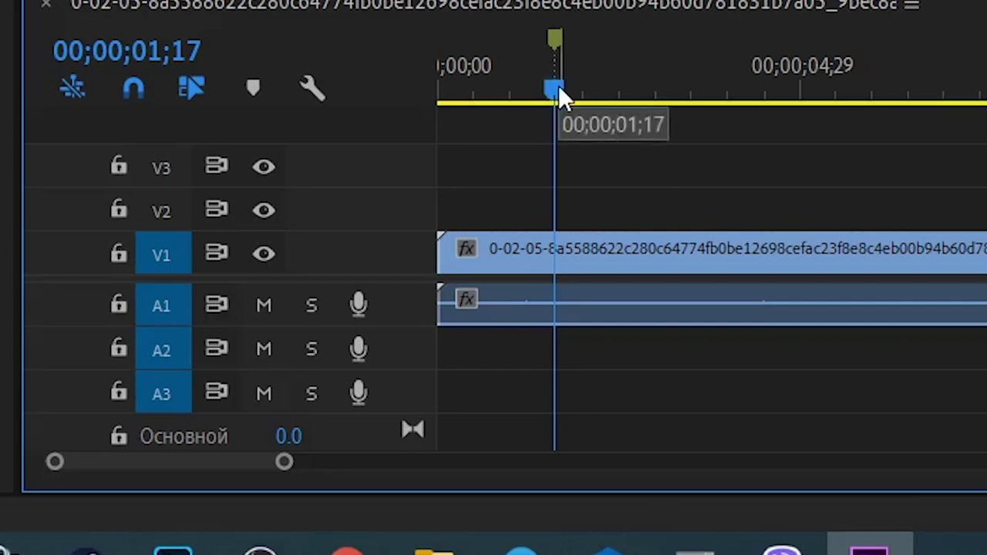
Move the playhead frame by frame to 00;00;04;19 and add a second sequence marker there.
left_click_drag(559, 88, 763, 88)
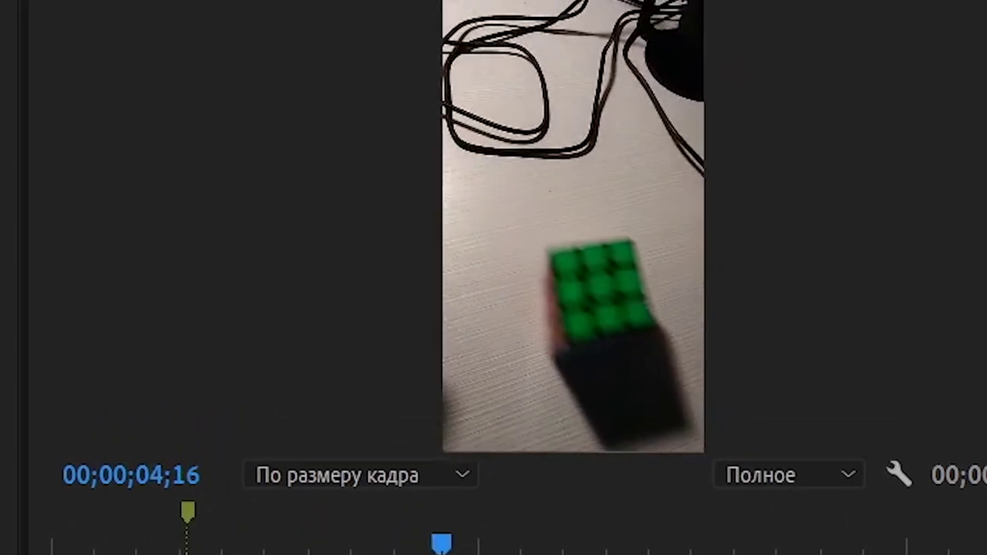
key("Right")
key("Right")
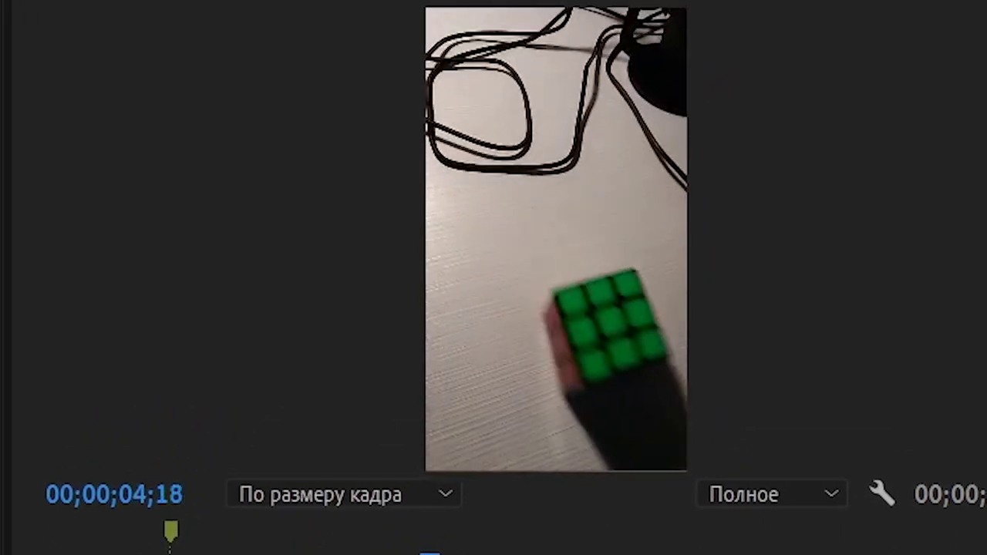
key("Left")
key("Left")
key("Left")
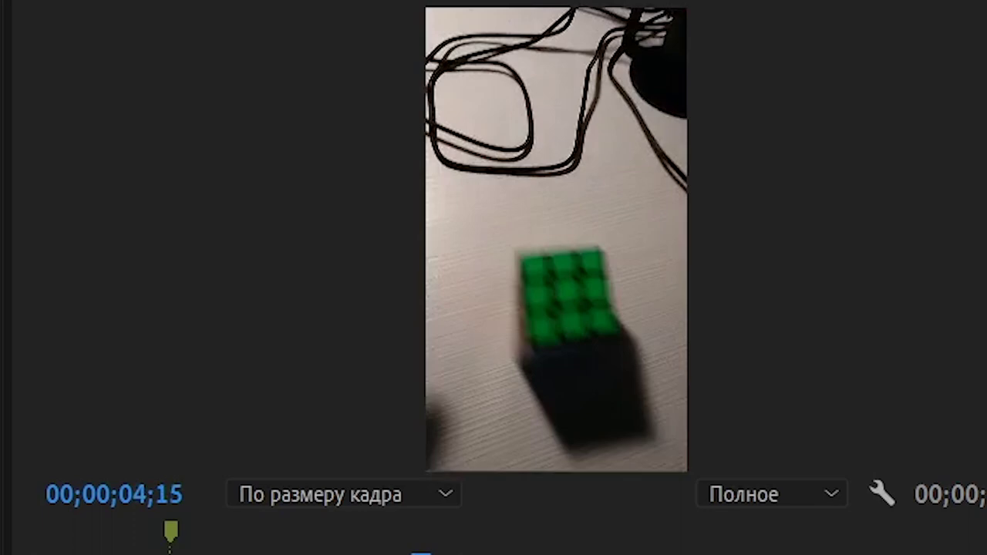
key("Right")
key("Left")
key("Left")
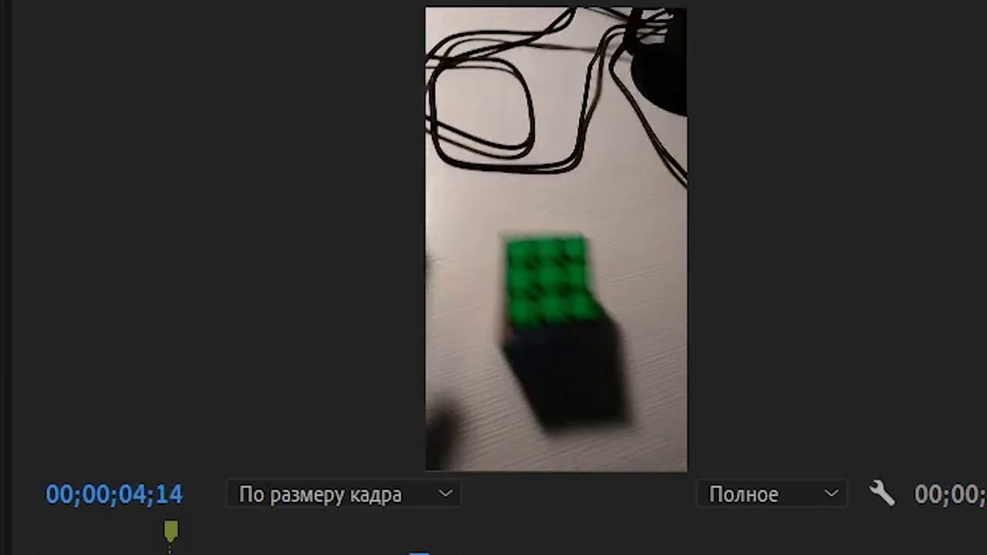
key("Right")
key("Right")
key("Right")
key("Right")
key("Right")
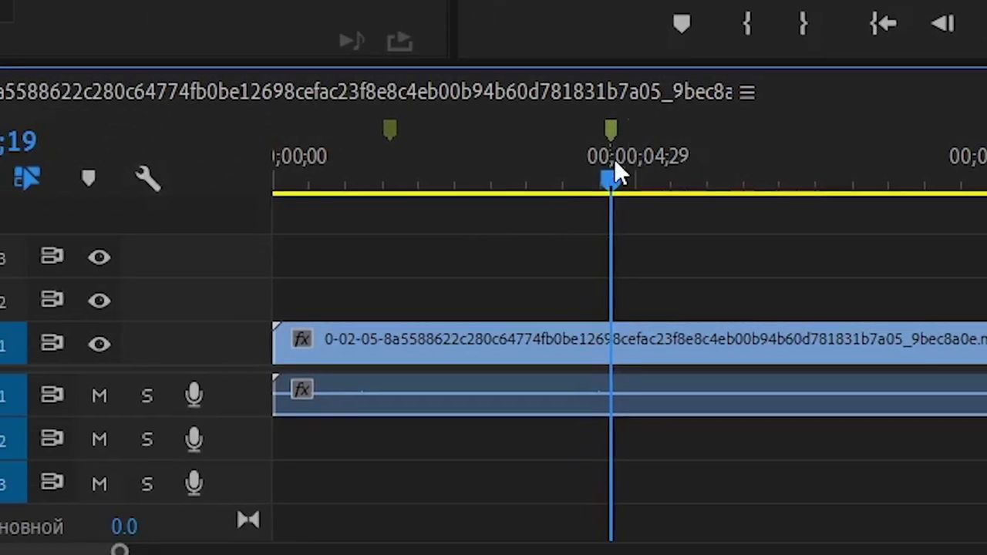
Add sequence markers at 00;00;06;16 and, while playing back, at about 00;00;09;13.
left_click_drag(610, 175, 768, 185)
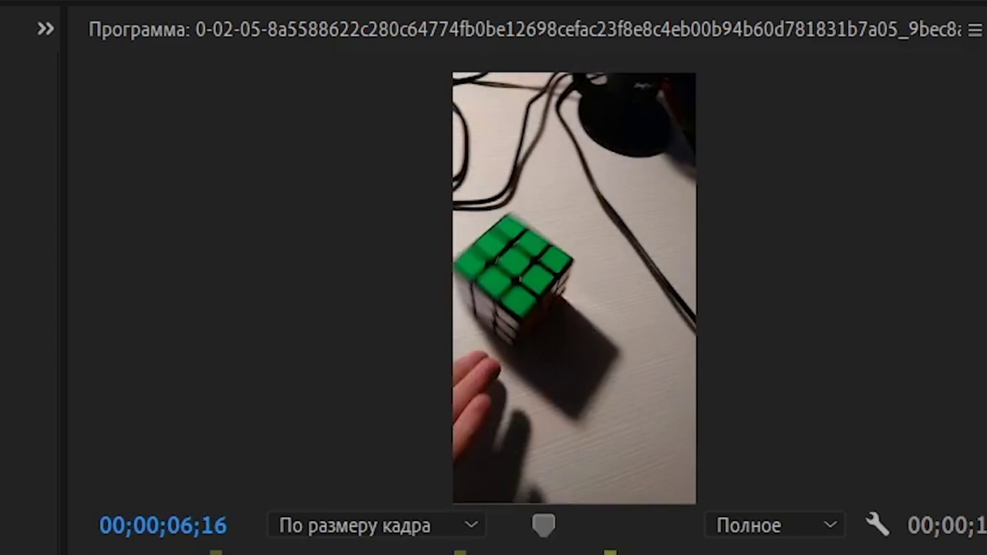
key("space")
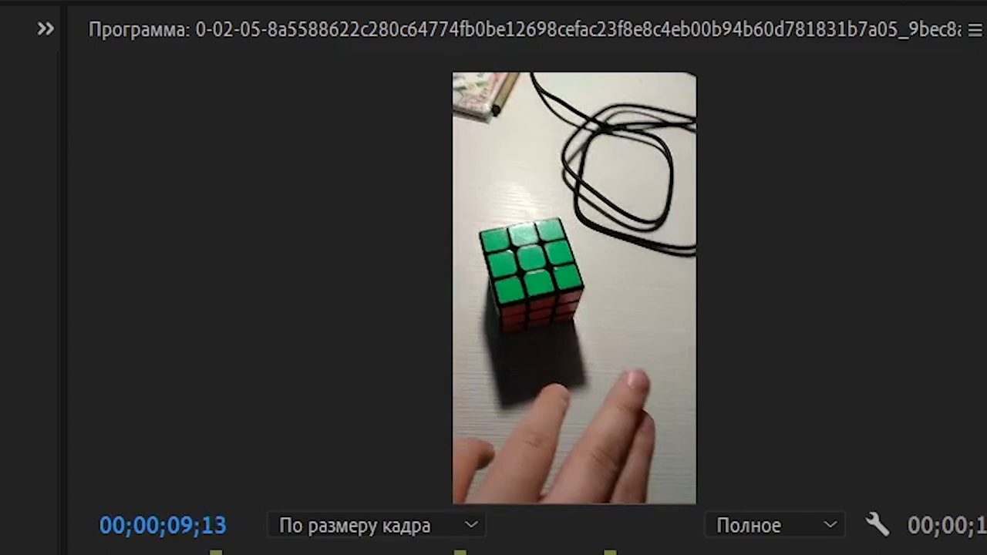
key("m")
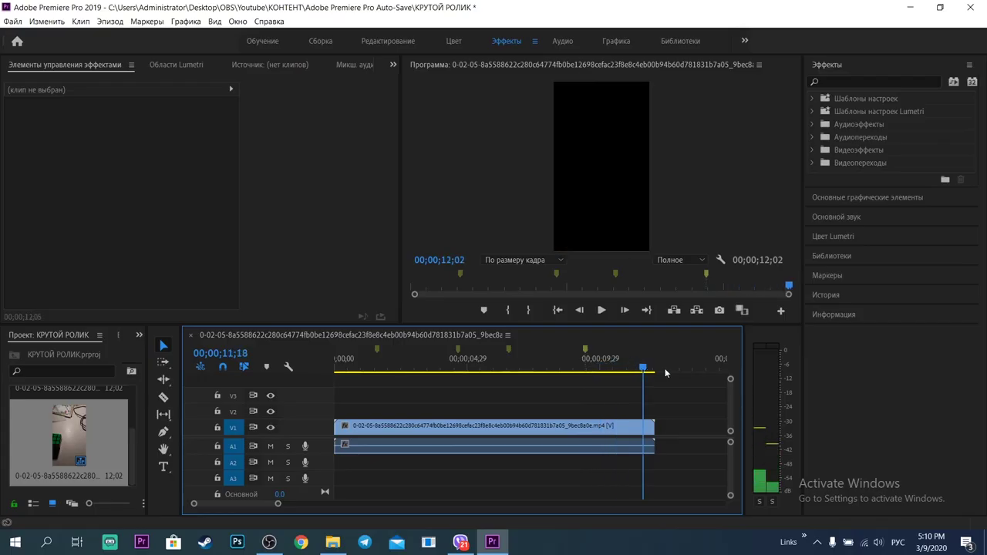
Cut the clip at 00;00;10;14 with the Razor tool and delete the part after the cut.
left_click_drag(646, 371, 613, 365)
key("c")
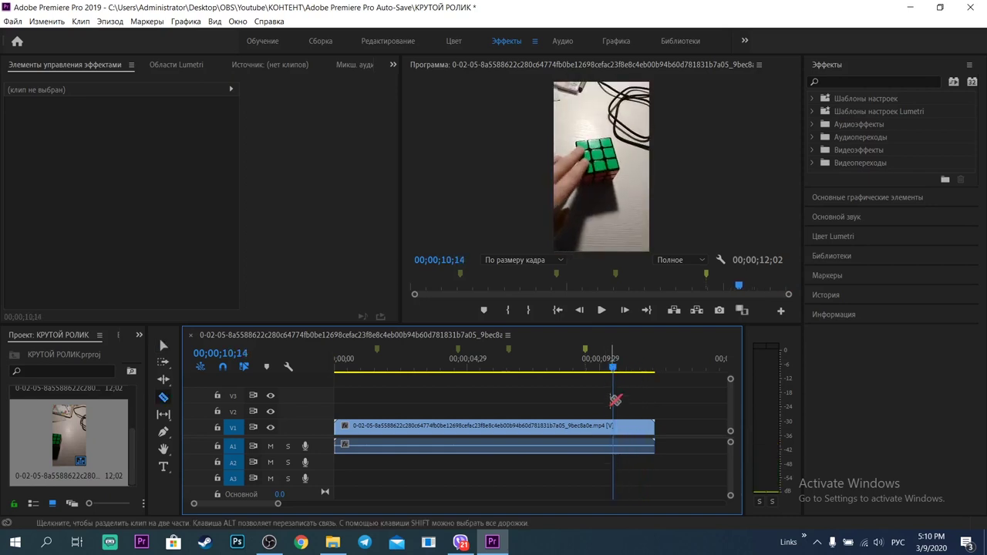
left_click(614, 425)
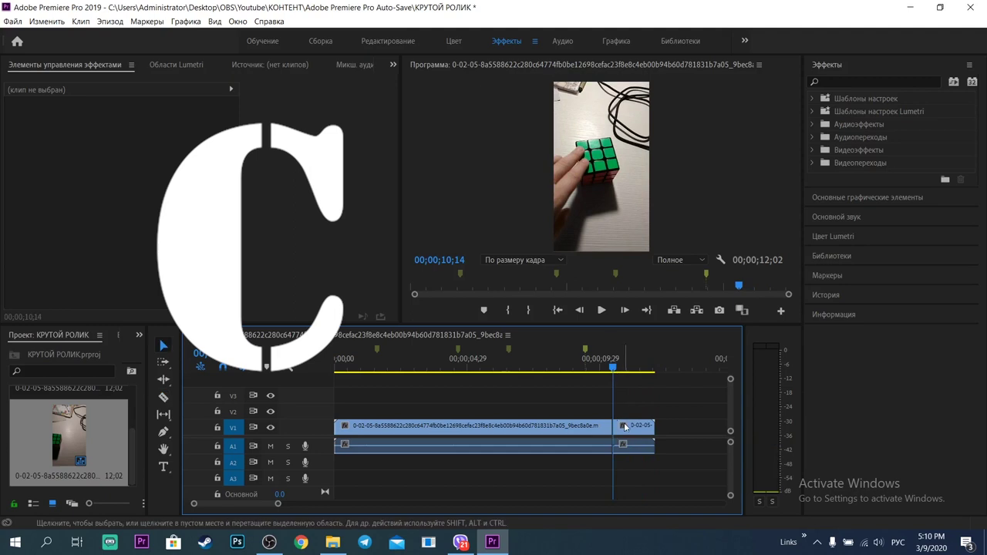
key("v")
left_click(626, 426)
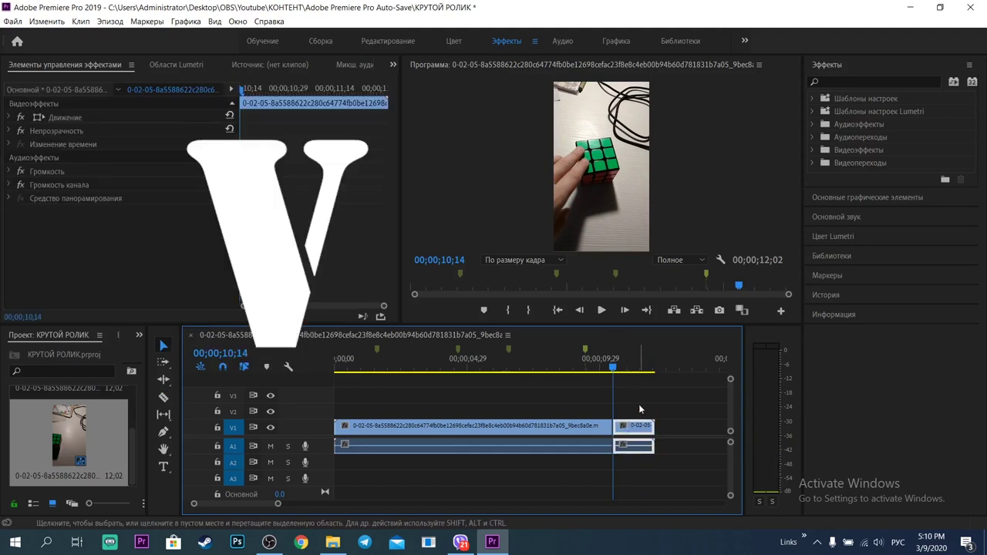
key("Delete")
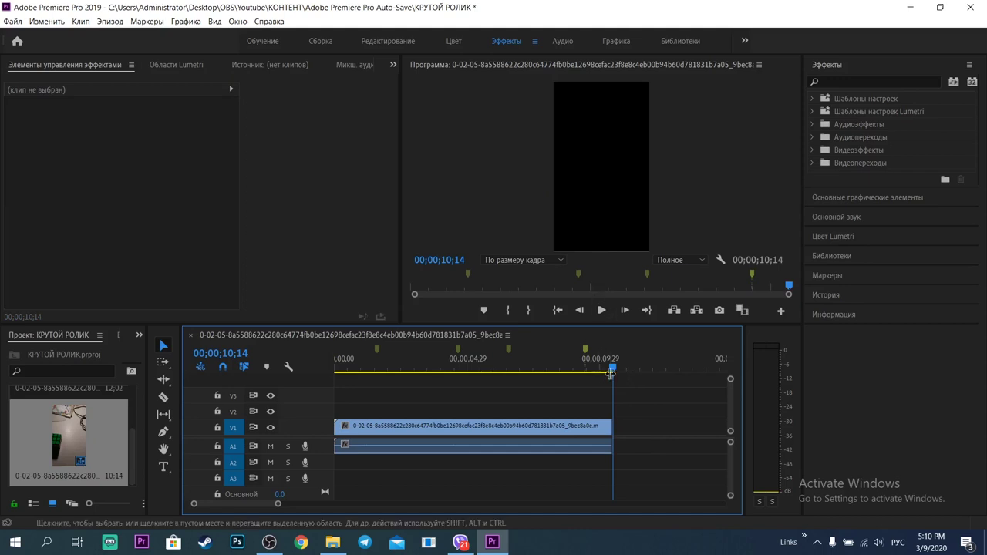
Start a still frame export at 00;00;01;18 and clear the suggested file name.
left_click(413, 370)
left_click_drag(402, 372, 377, 371)
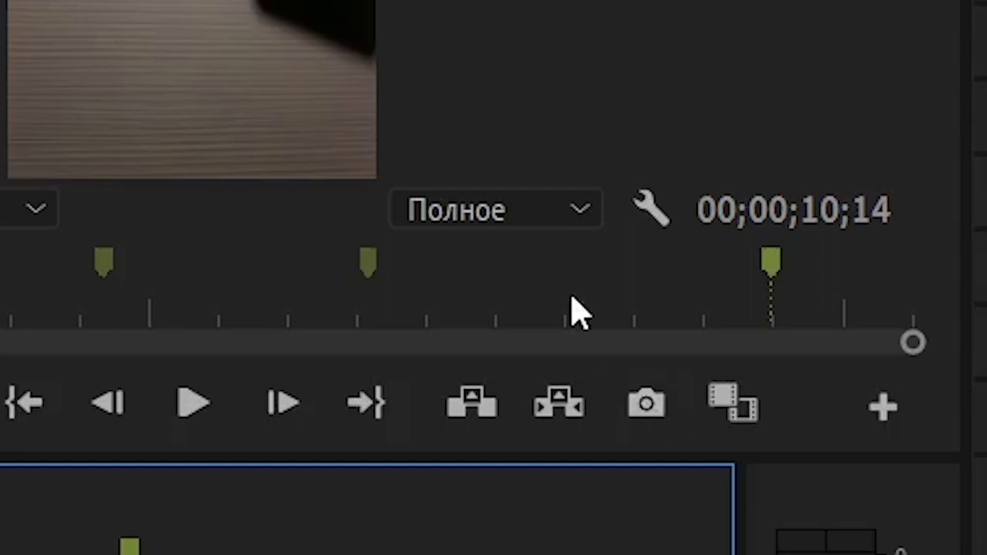
left_click(649, 412)
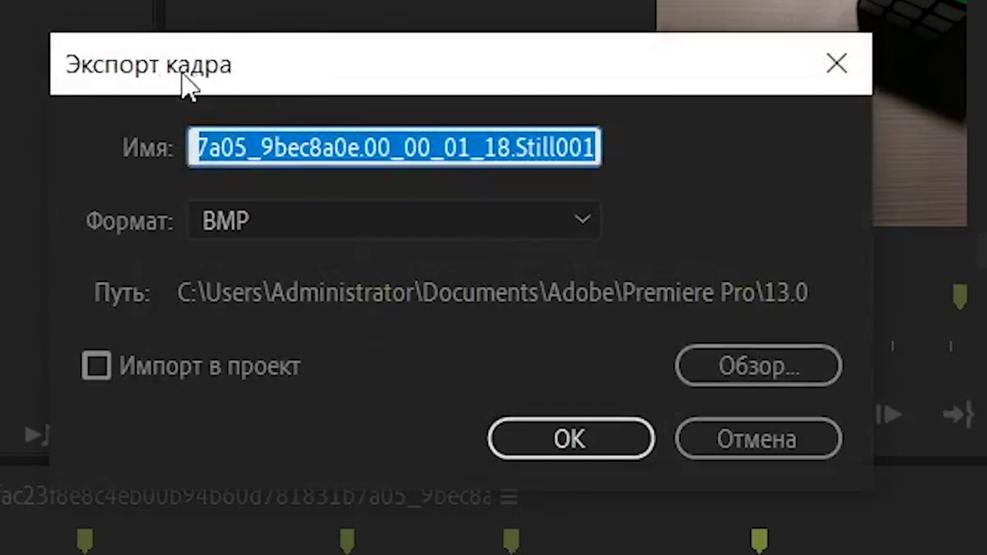
key("BackSpace")
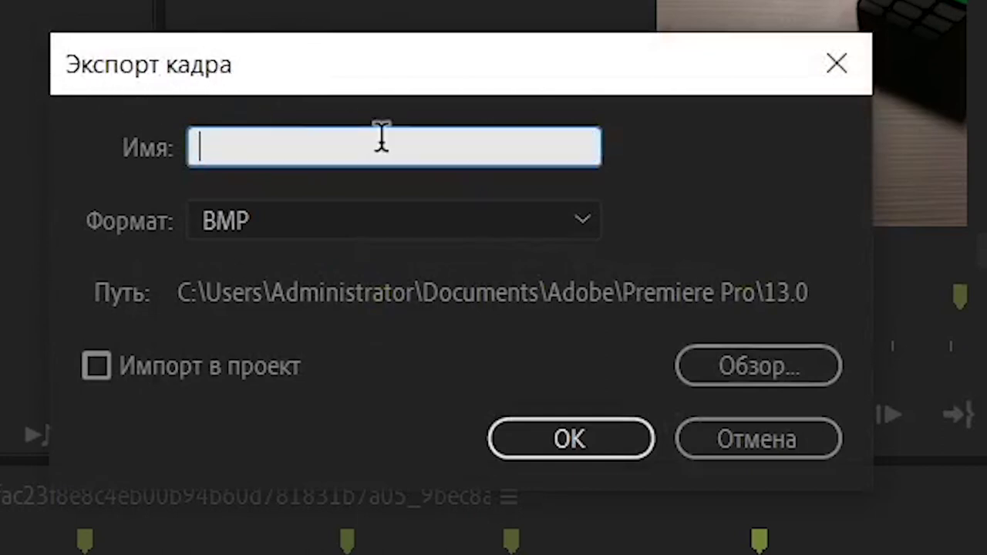
type("Я ")
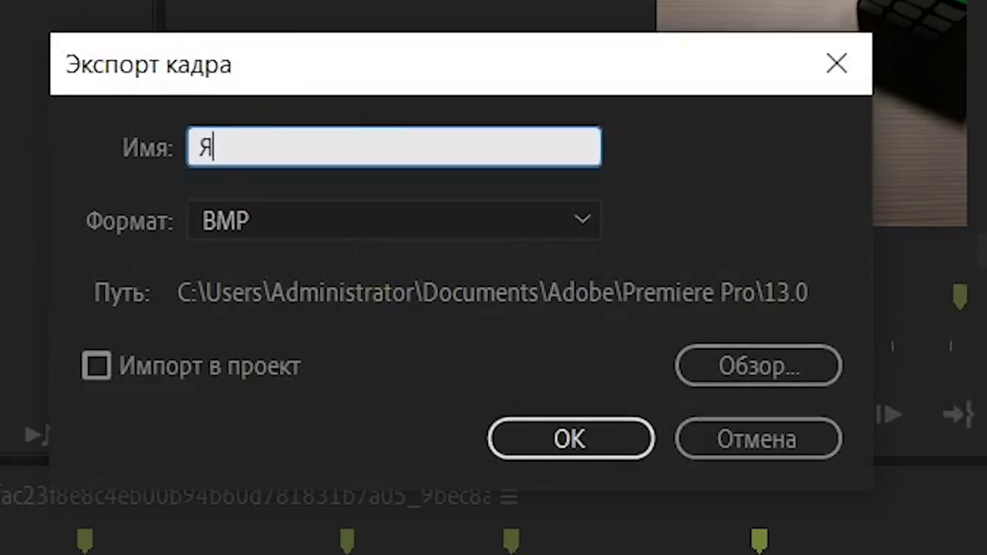
type("ТУПОЙ")
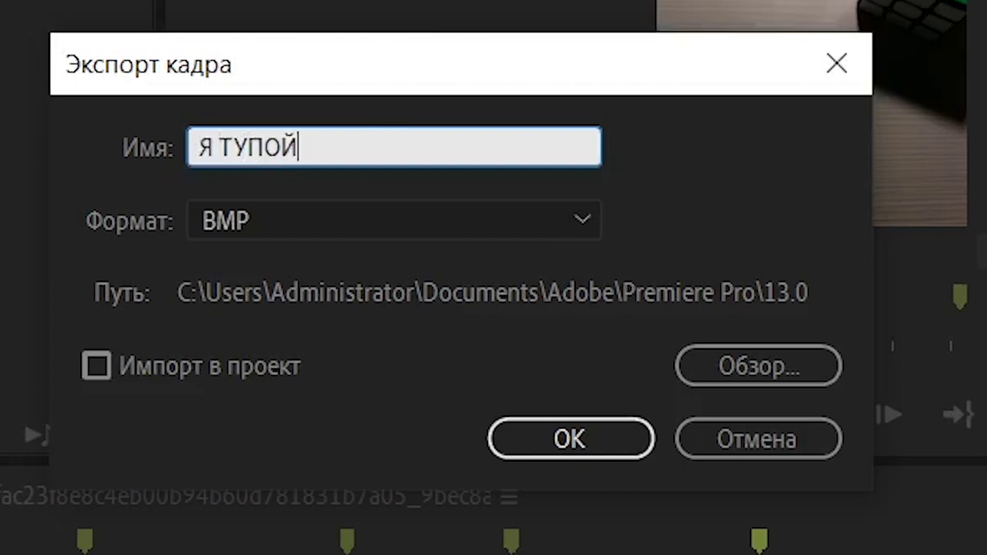
key("BackSpace")
key("BackSpace")
key("BackSpace")
key("BackSpace")
key("BackSpace")
key("BackSpace")
key("BackSpace")
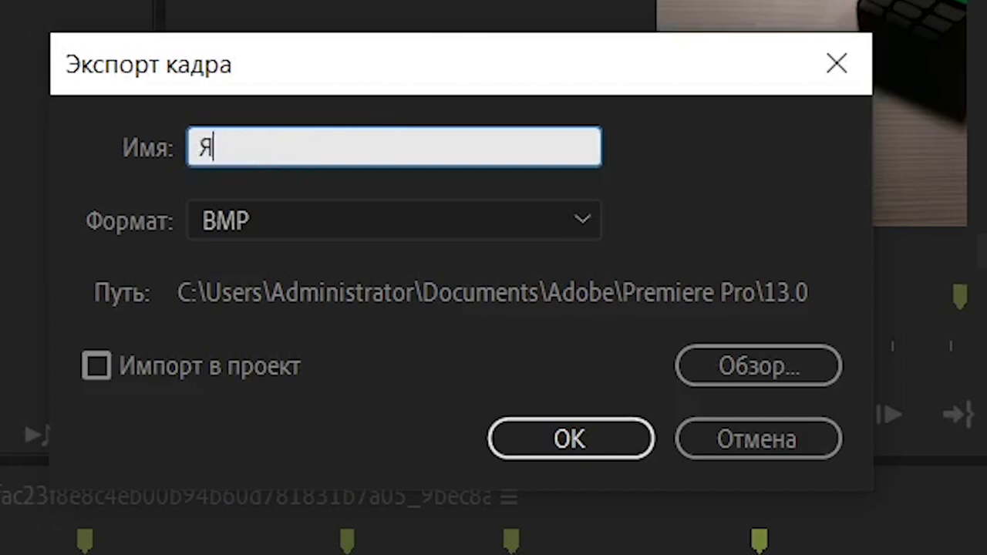
Name the exported frame ФОТО and set its format to PNG.
type("ФОТО")
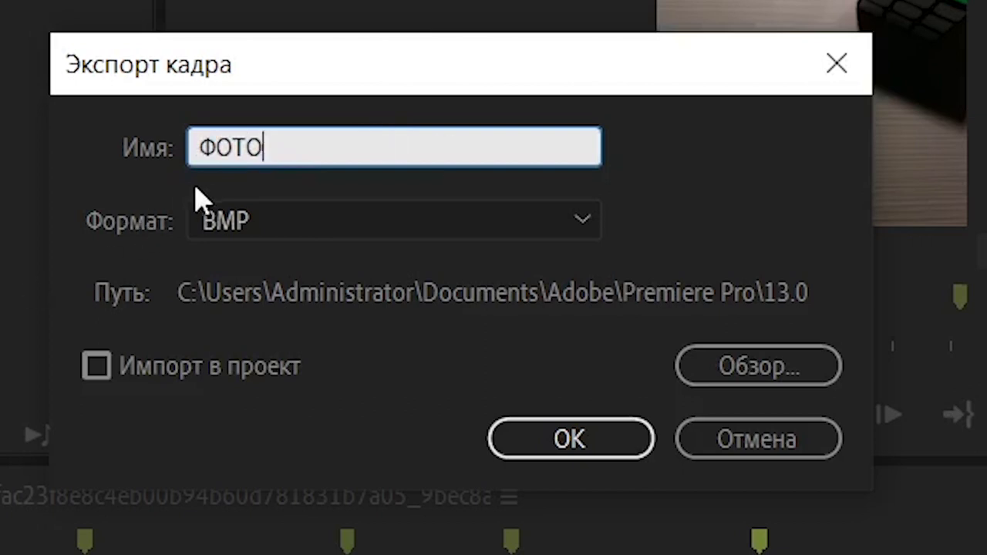
left_click(279, 217)
left_click(300, 506)
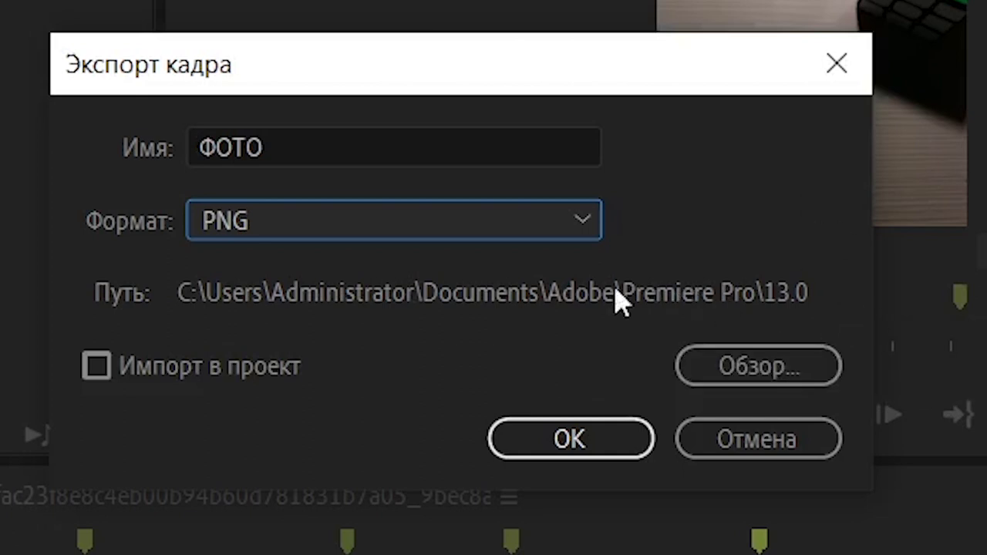
Set the Documents folder as the destination and export the frame without importing it into the project.
left_click(768, 372)
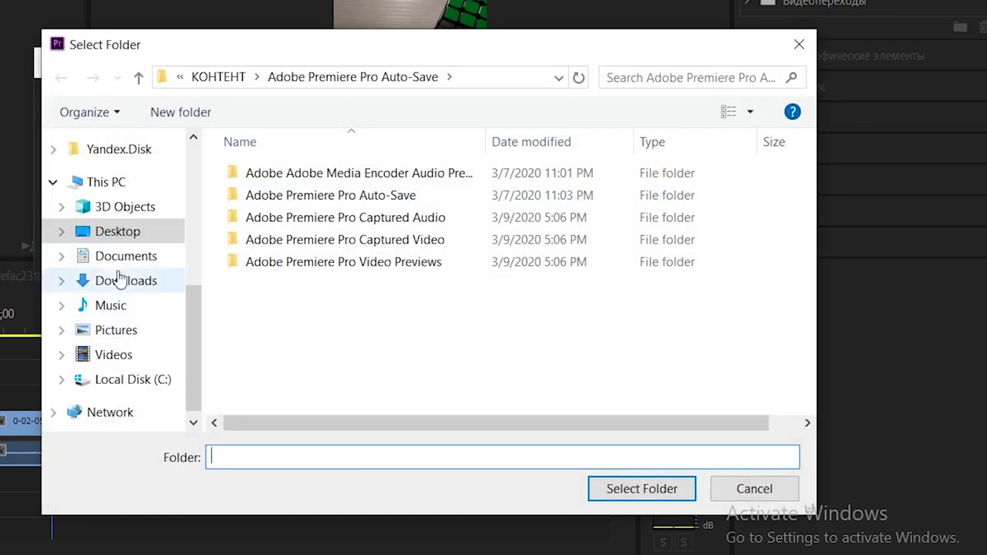
scroll(94, 227, "up", 1)
scroll(94, 227, "up", 4)
scroll(85, 246, "down", 1)
scroll(106, 266, "up", 1)
left_click(115, 232)
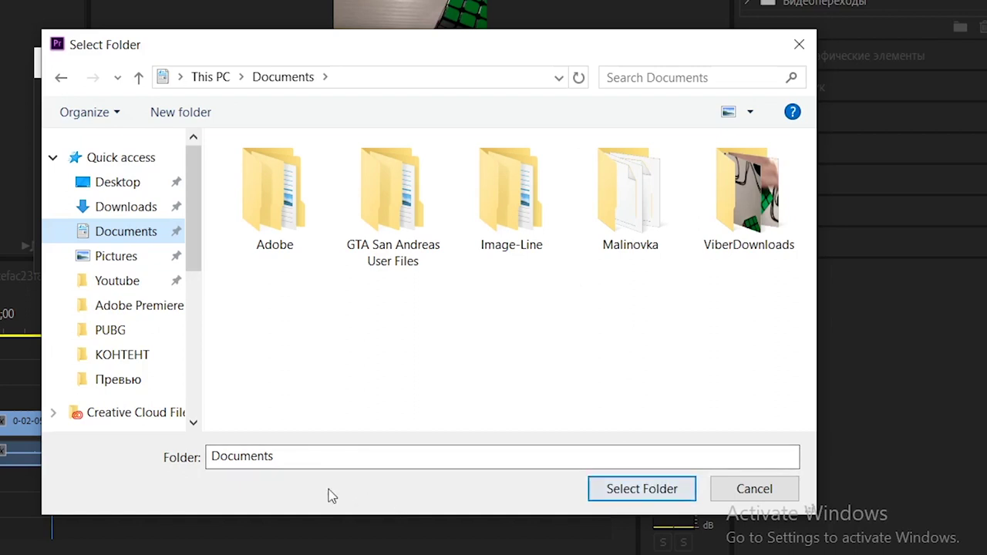
left_click(643, 489)
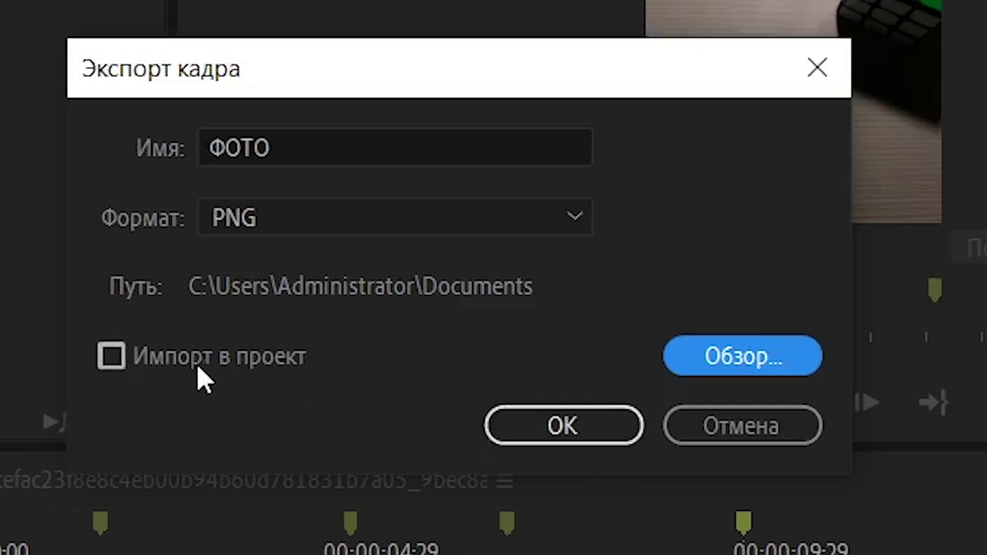
left_click(583, 418)
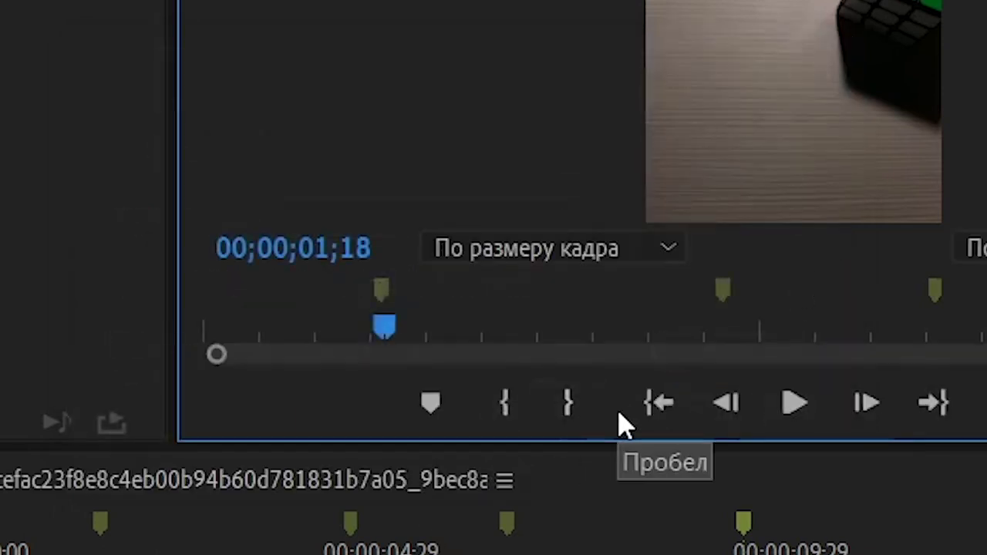